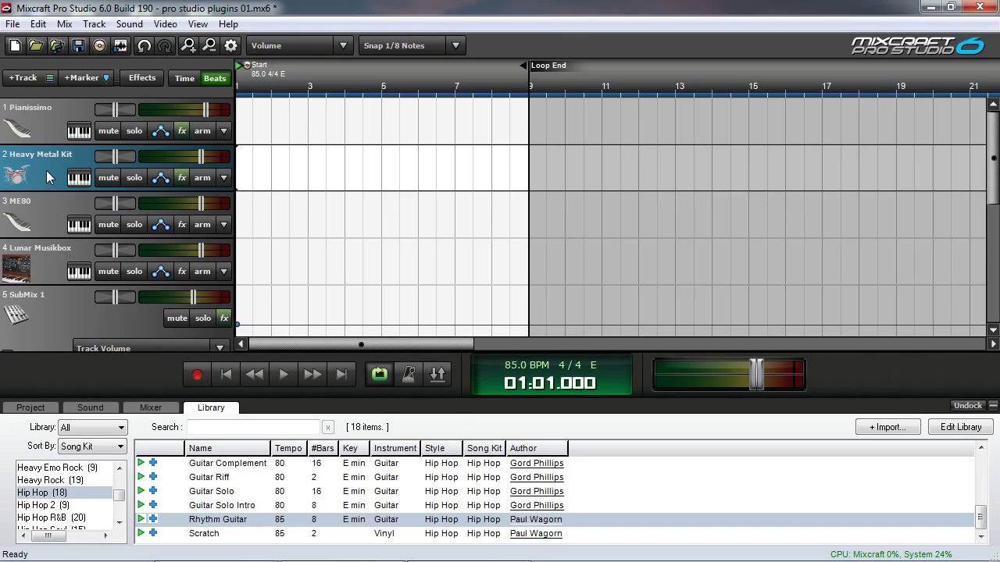
Enable Classic Reverb on the Heavy Metal Kit track and audition its settings
left_click(182, 178)
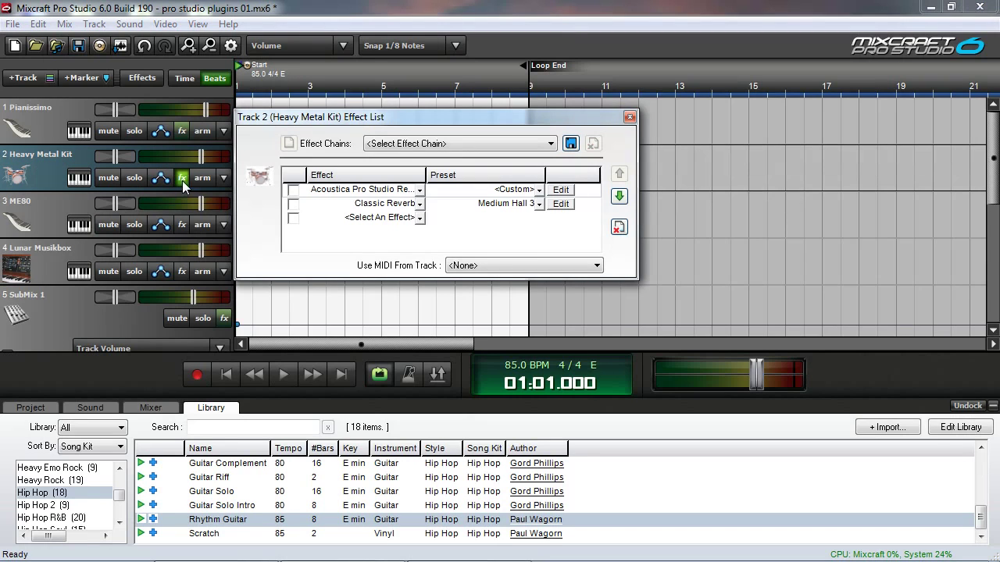
left_click(293, 204)
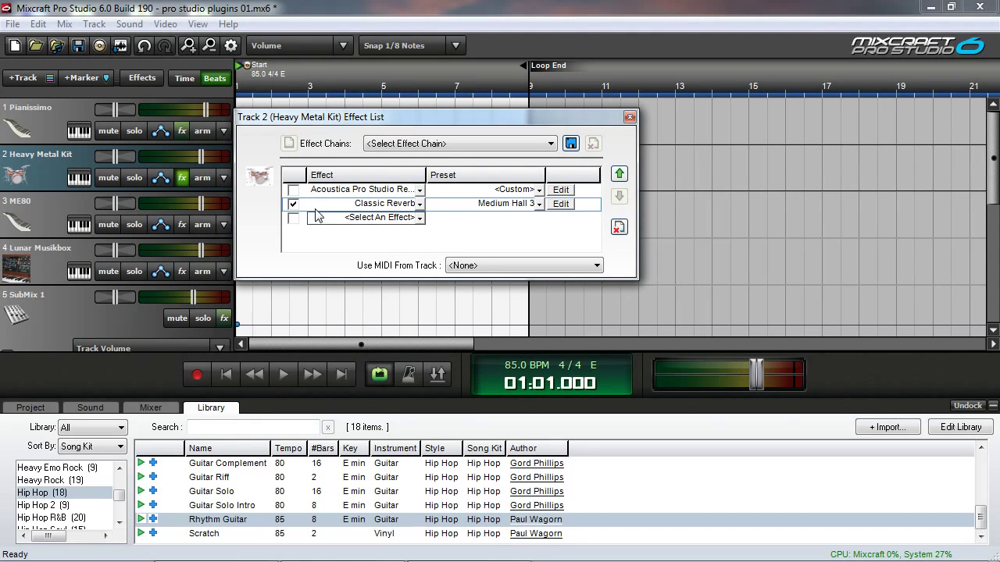
left_click(561, 203)
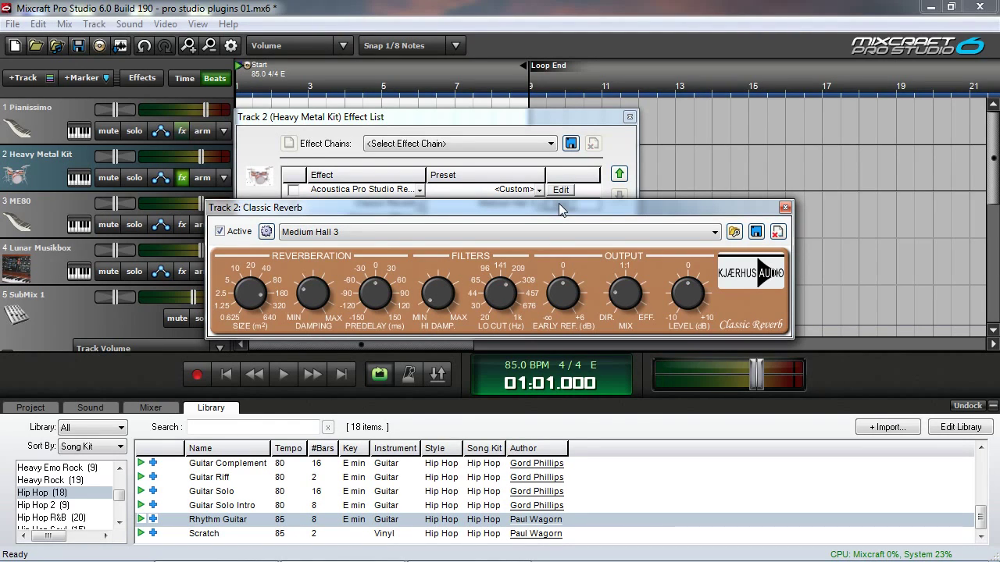
left_click(784, 207)
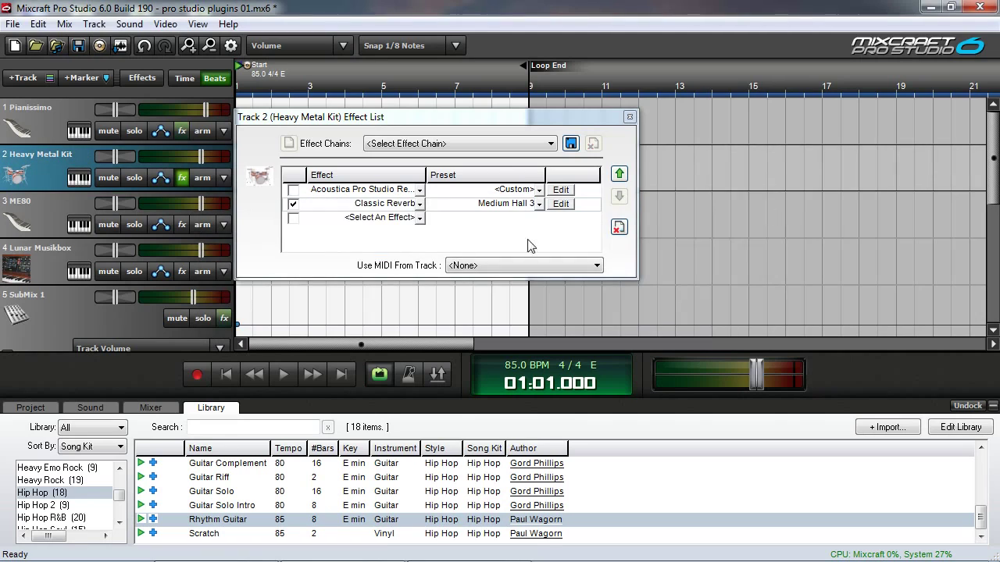
Swap Classic Reverb for Acoustica Pro Studio Reverb and preview its settings
left_click(293, 204)
left_click(293, 190)
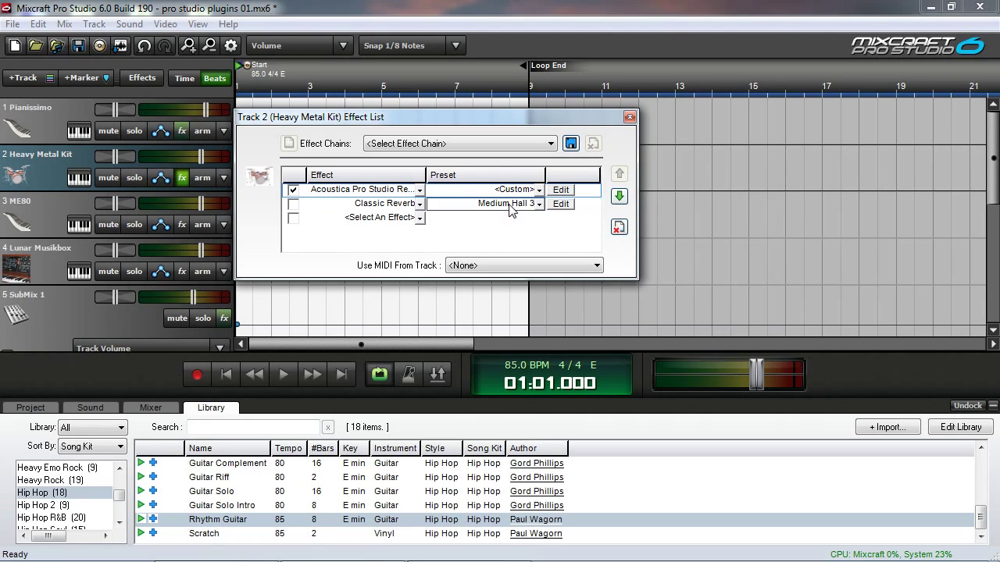
left_click(560, 191)
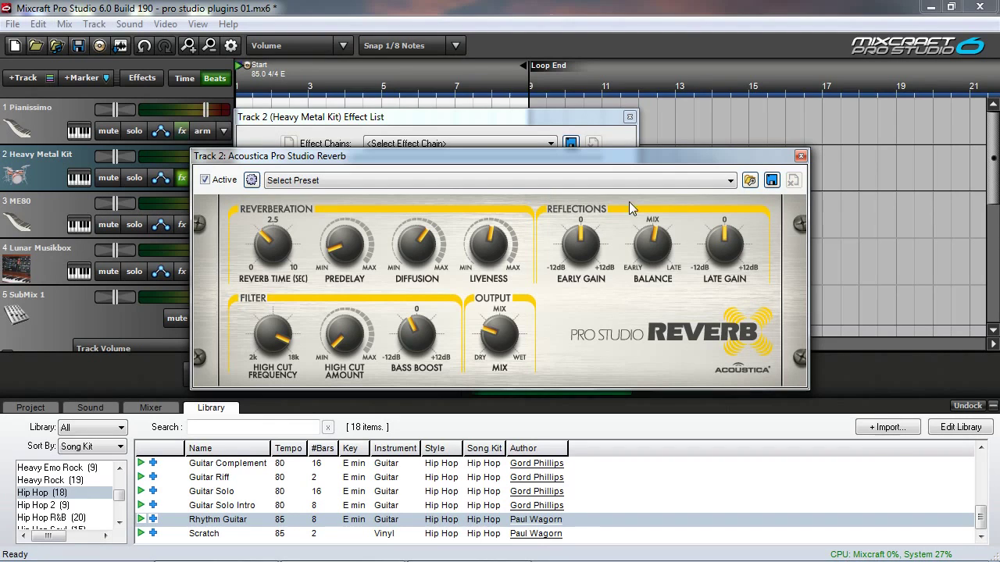
left_click(801, 156)
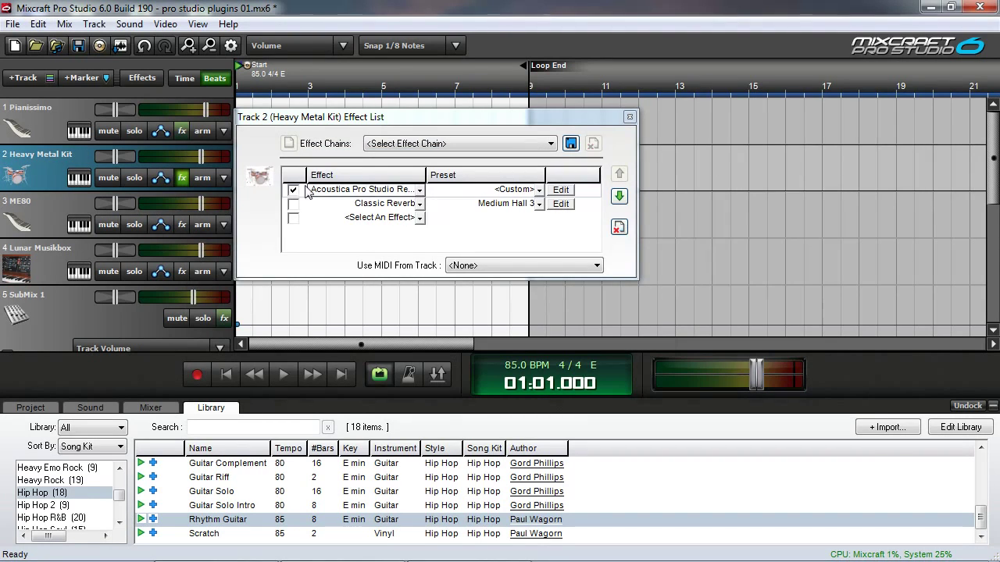
Open track 1's Pianissimo with Classic Reverb enabled, its editor moved off the piano
left_click(629, 117)
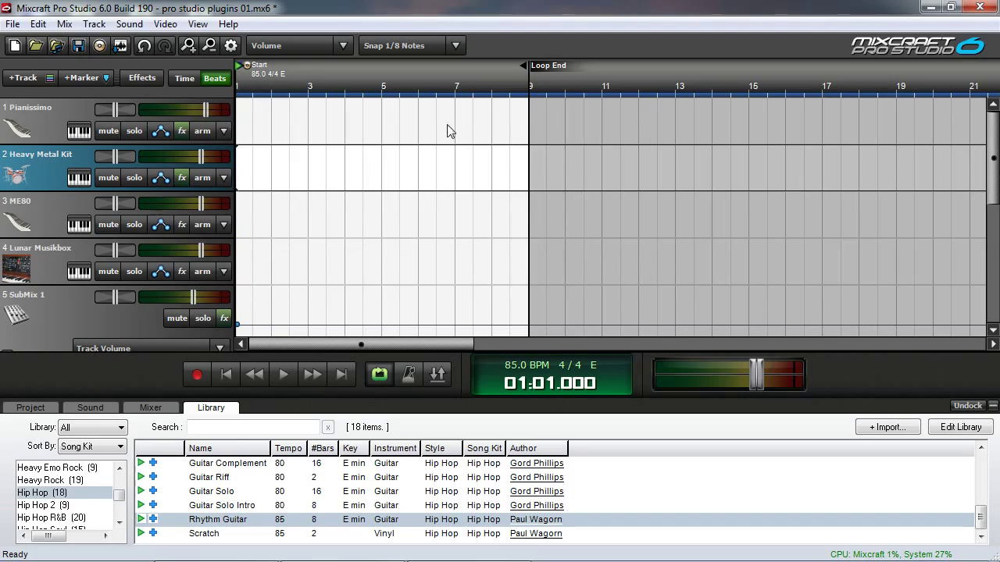
double_click(48, 129)
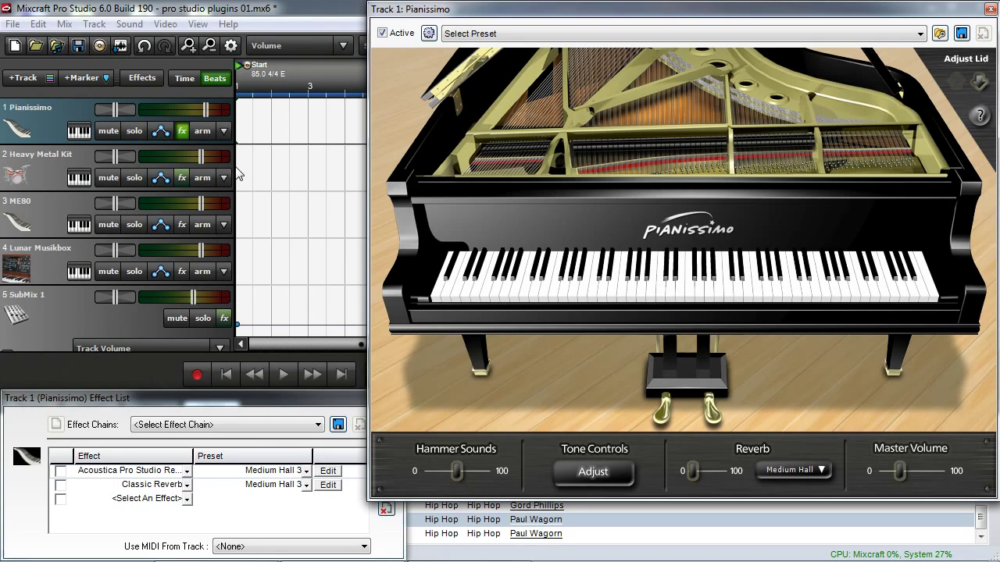
left_click(60, 485)
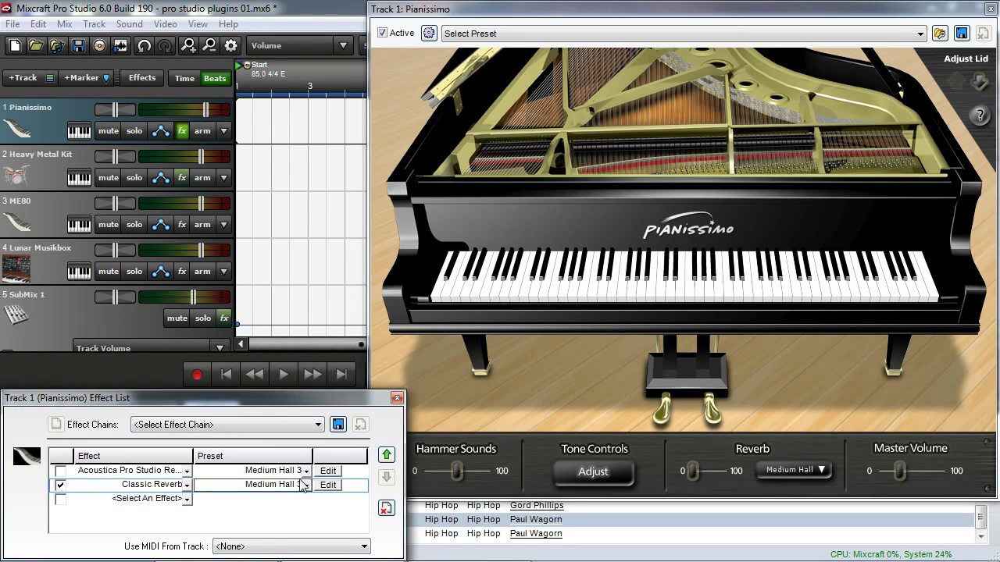
left_click(328, 484)
left_click_drag(360, 250, 569, 429)
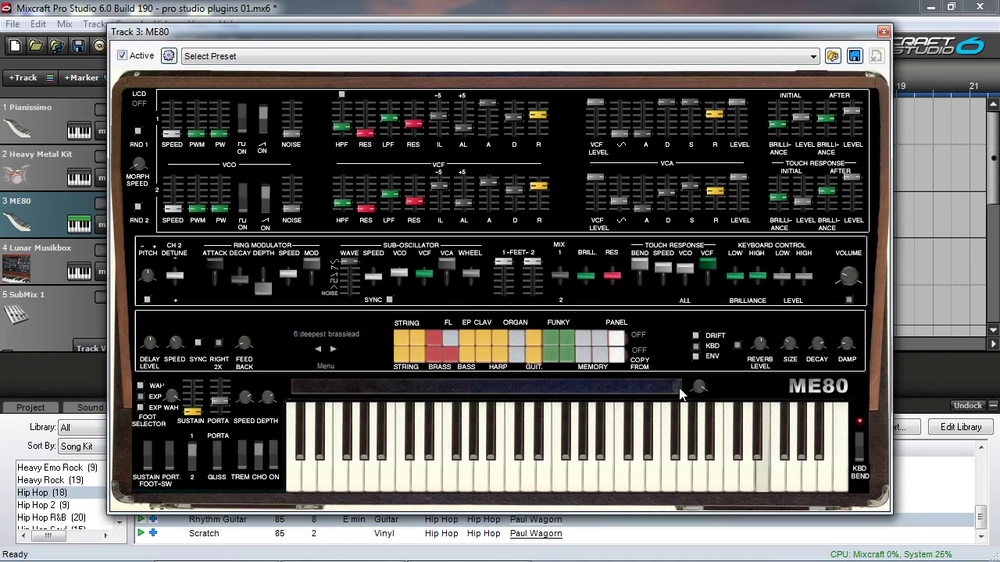
Sweep the ME80 ribbon controller from right to left
left_click_drag(646, 396, 480, 403)
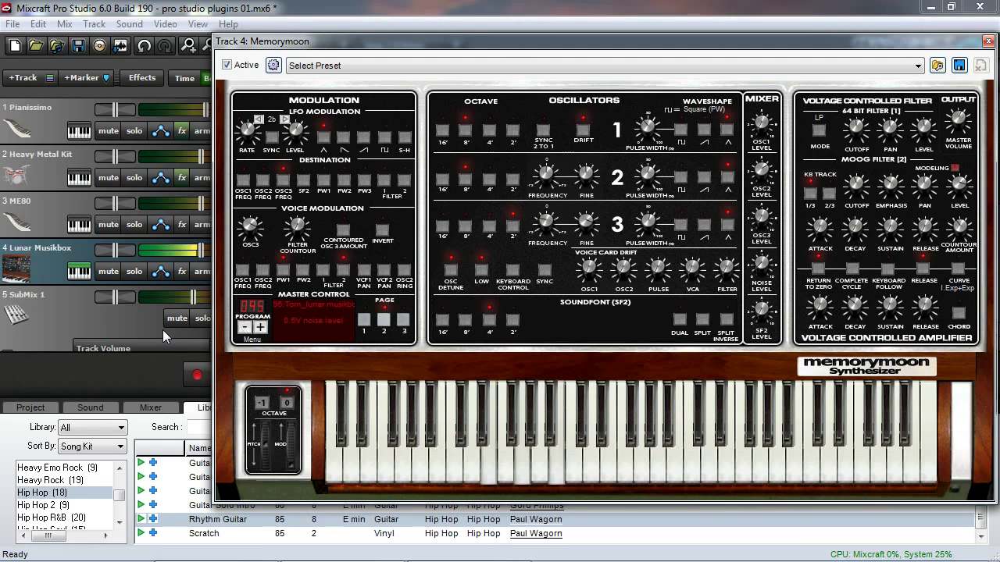
Show Memorymoon's PAGE 2 with System Controller, Arpeggiator and Effects
left_click(366, 321)
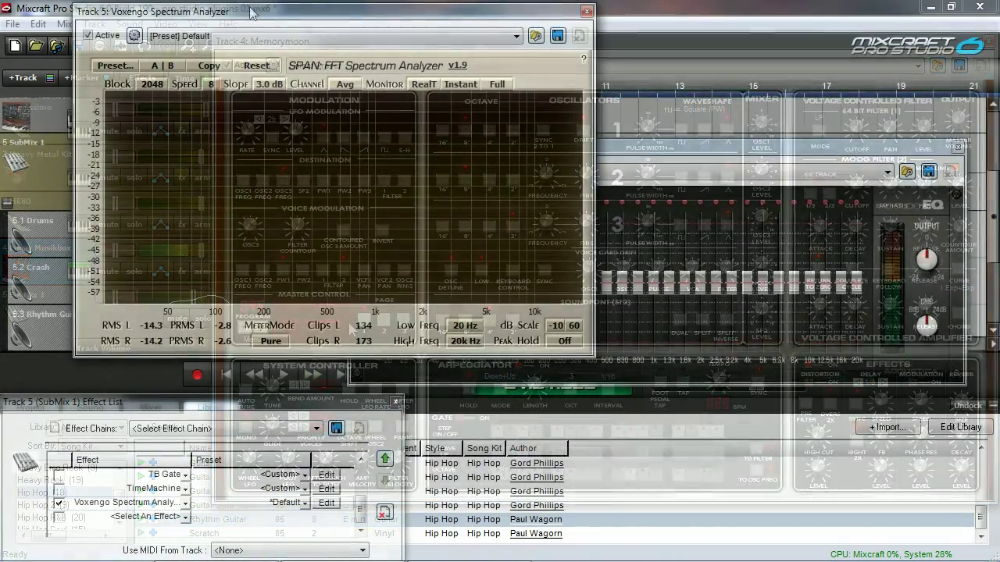
Place analyzer and 31-band EQ side by side, play, boost 63 Hz ~3.5 dB, nudge 5k up
left_click_drag(250, 11, 176, 9)
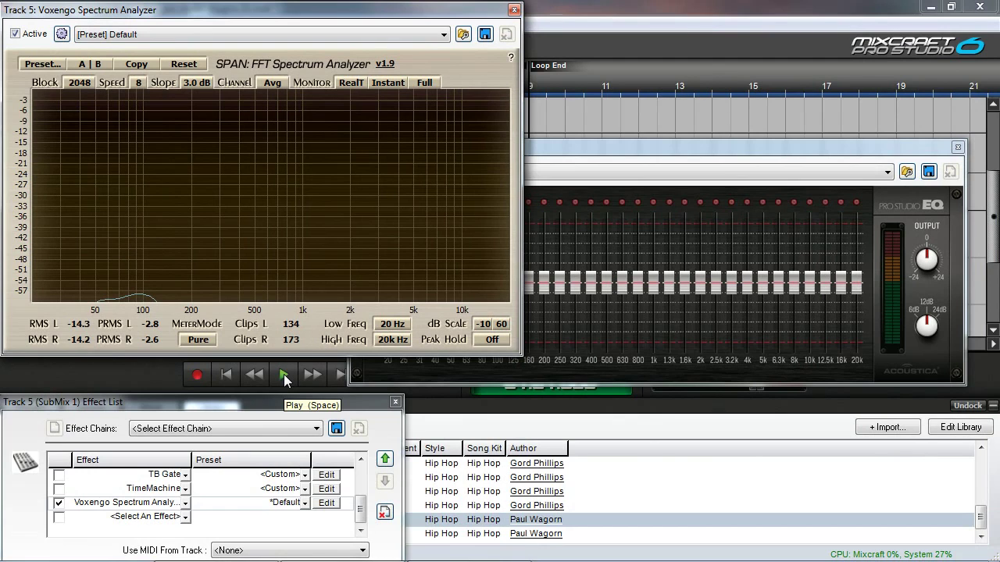
left_click_drag(623, 149, 652, 314)
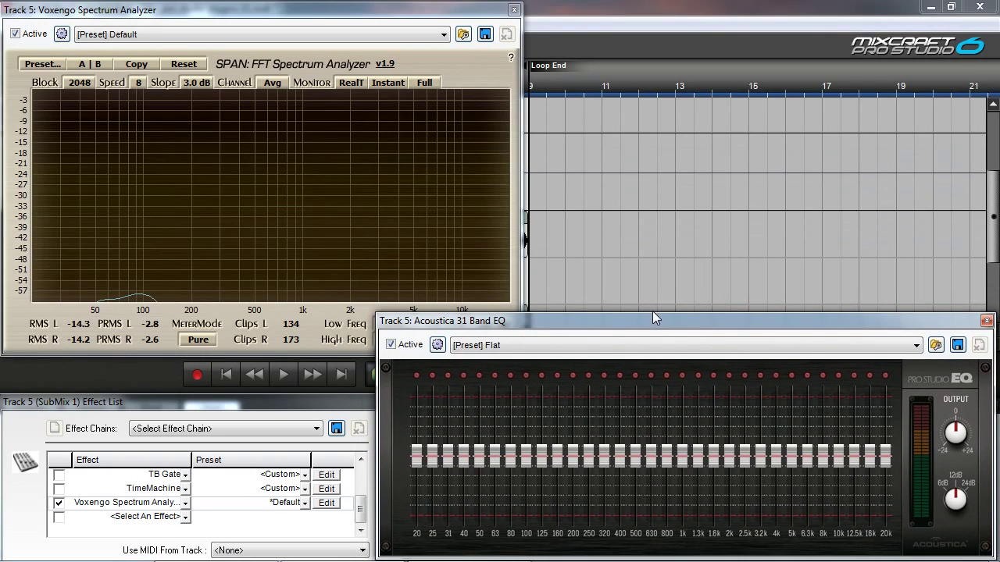
left_click(285, 375)
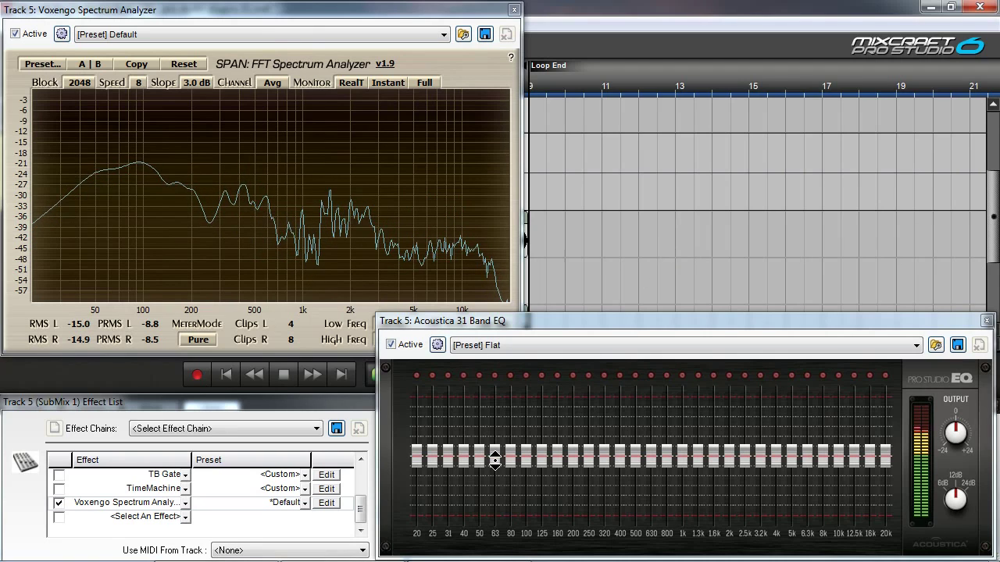
left_click_drag(495, 458, 452, 452)
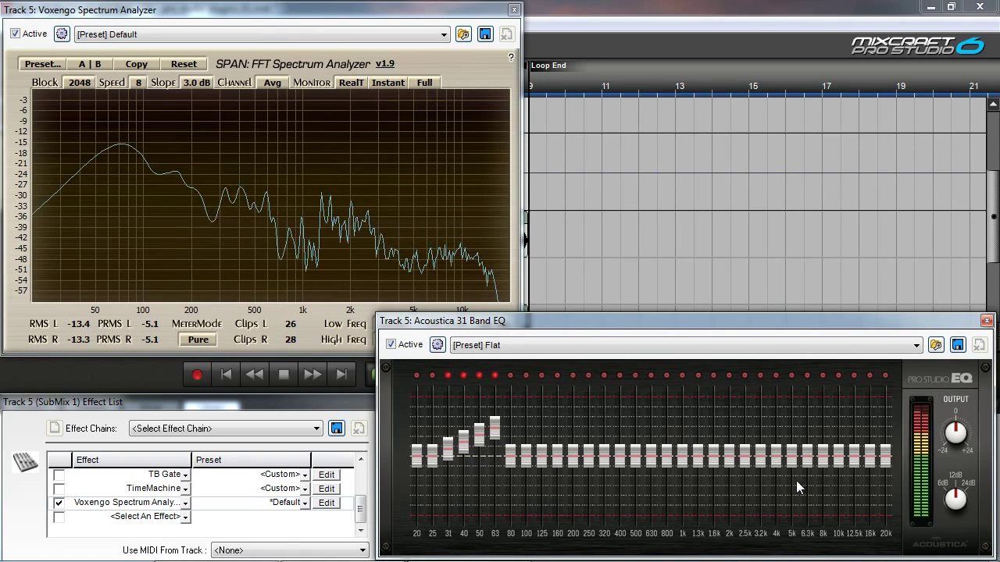
left_click_drag(790, 456, 868, 441)
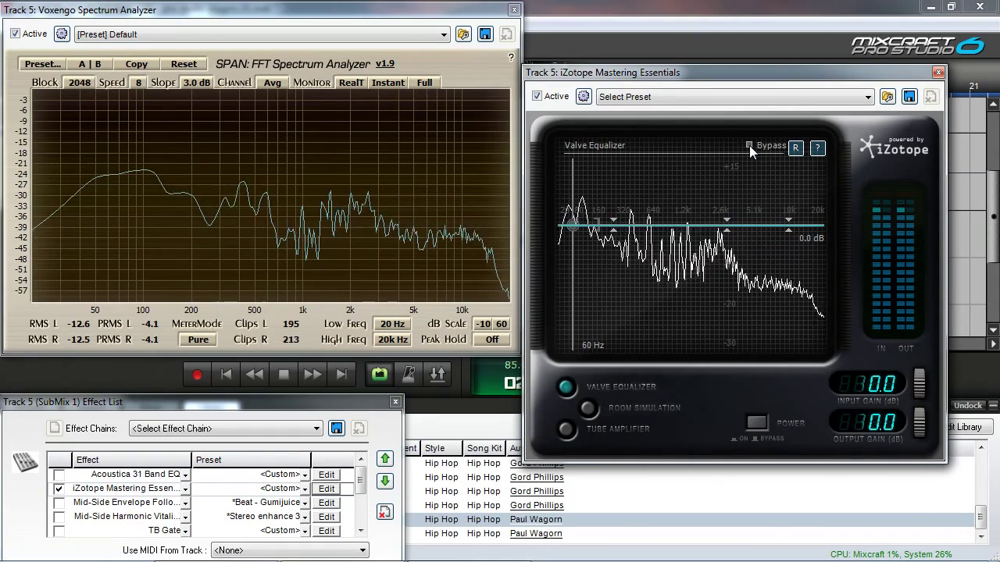
Browse the Room Simulation and Tube Amplifier modules, then return to Valve Equalizer
left_click(587, 408)
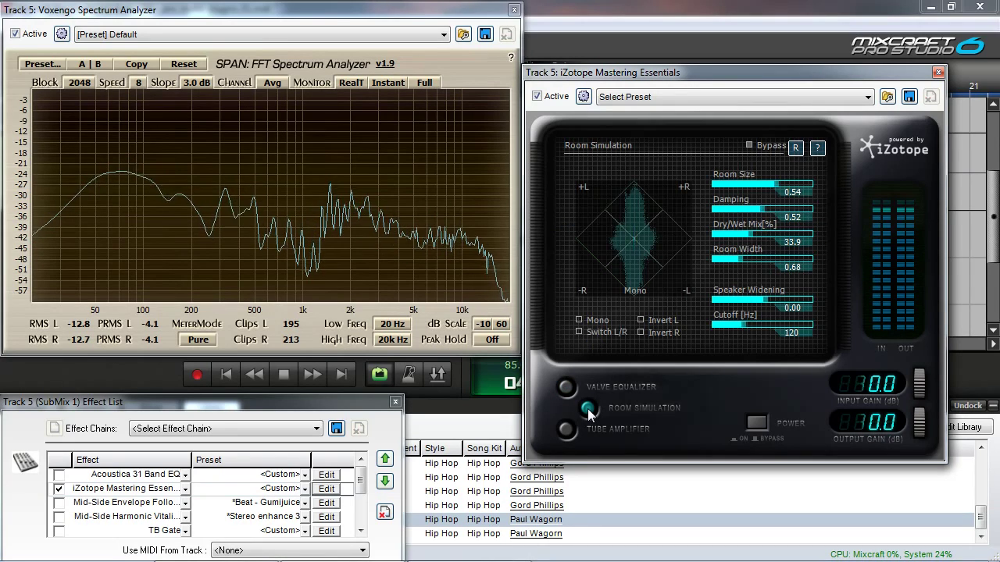
left_click(566, 434)
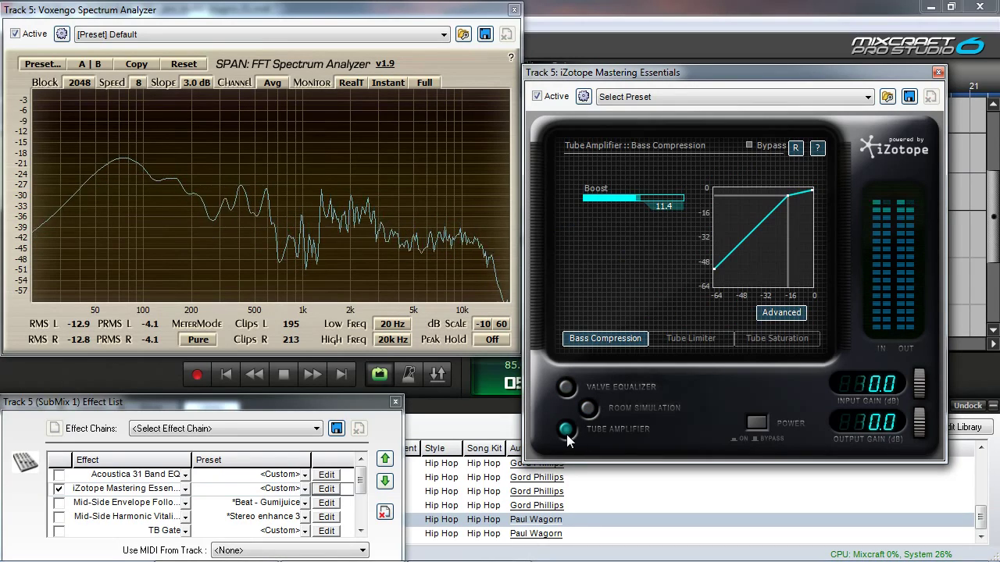
left_click(566, 387)
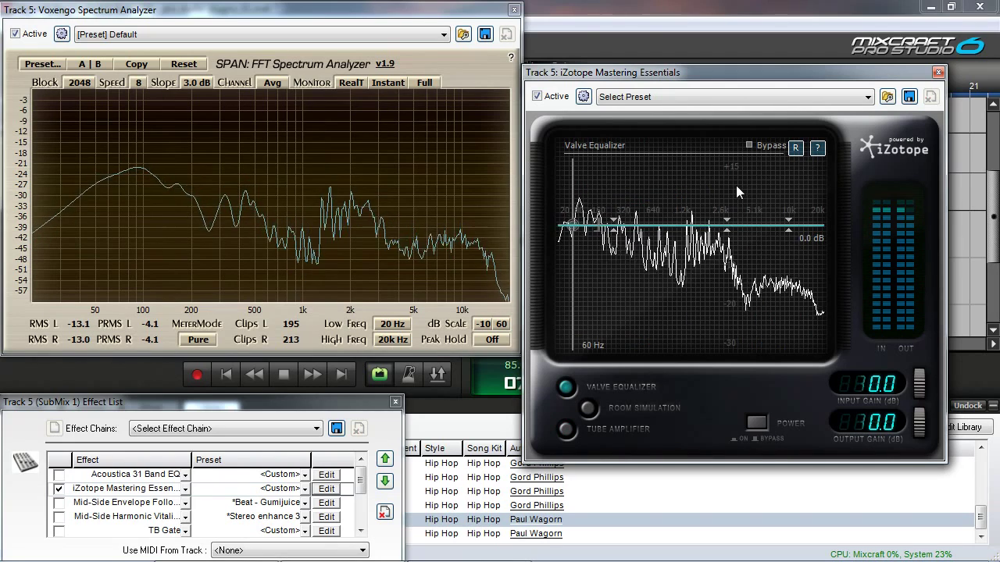
Boost around 246 Hz, cut ~6 dB near 3 kHz, and add a Q 1.75 peak near 11.5 kHz
left_click_drag(572, 226, 615, 221)
left_click_drag(727, 222, 727, 243)
left_click_drag(791, 228, 797, 184)
scroll(796, 181, "up", 10)
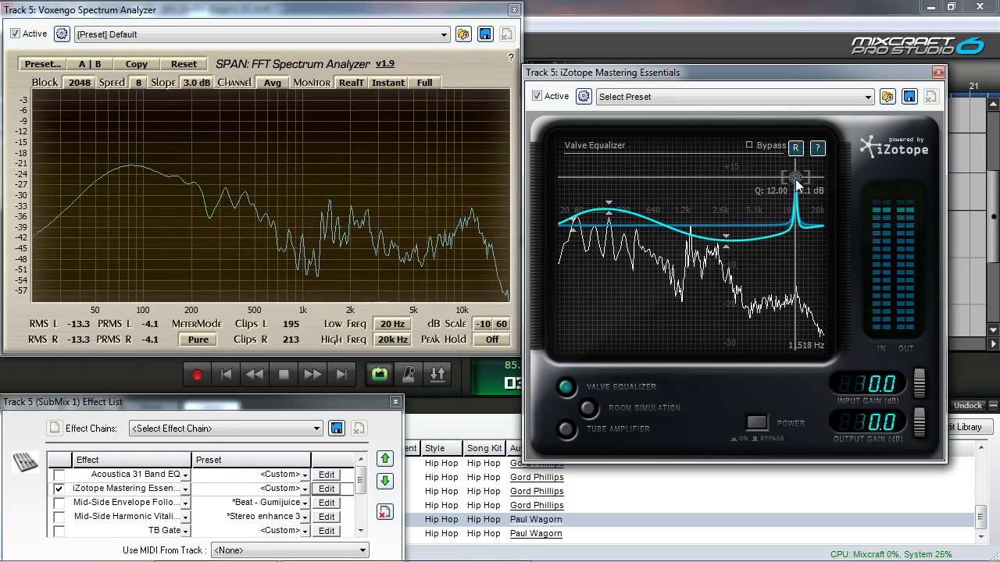
scroll(795, 179, "down", 8)
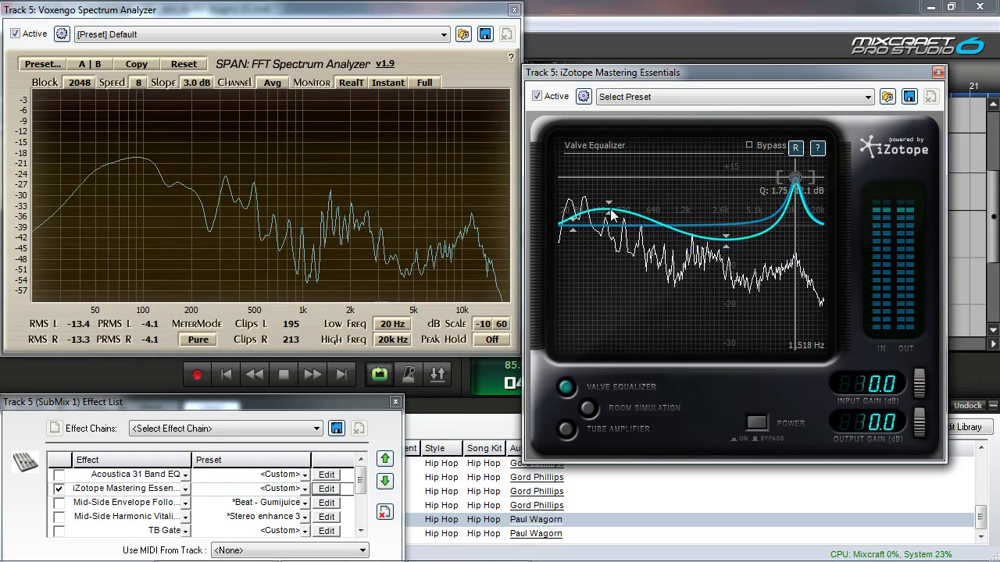
Sweep Room Simulation's Dry/Wet Mix to 100, settle at 24.3, then bypass it
left_click(588, 409)
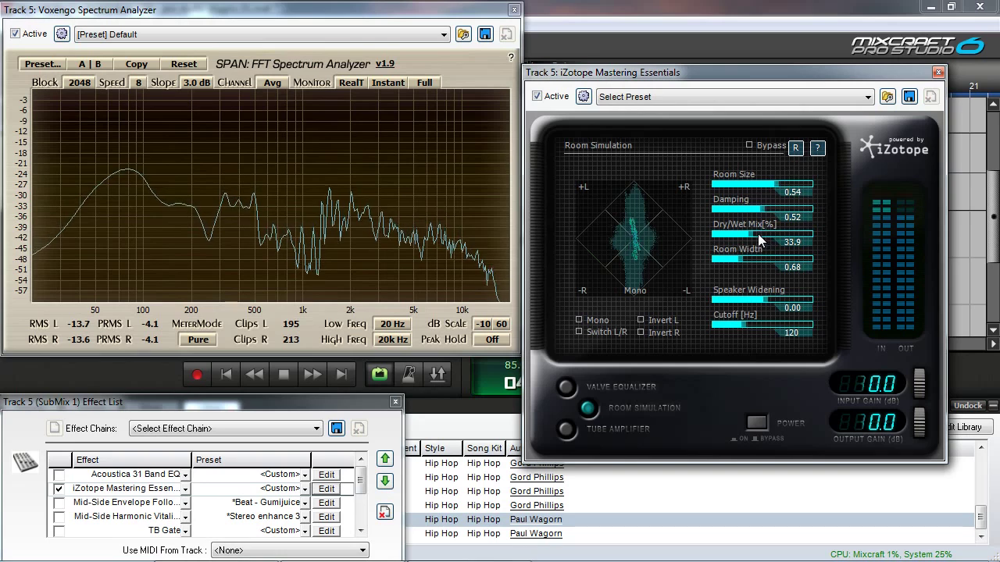
left_click_drag(751, 233, 813, 233)
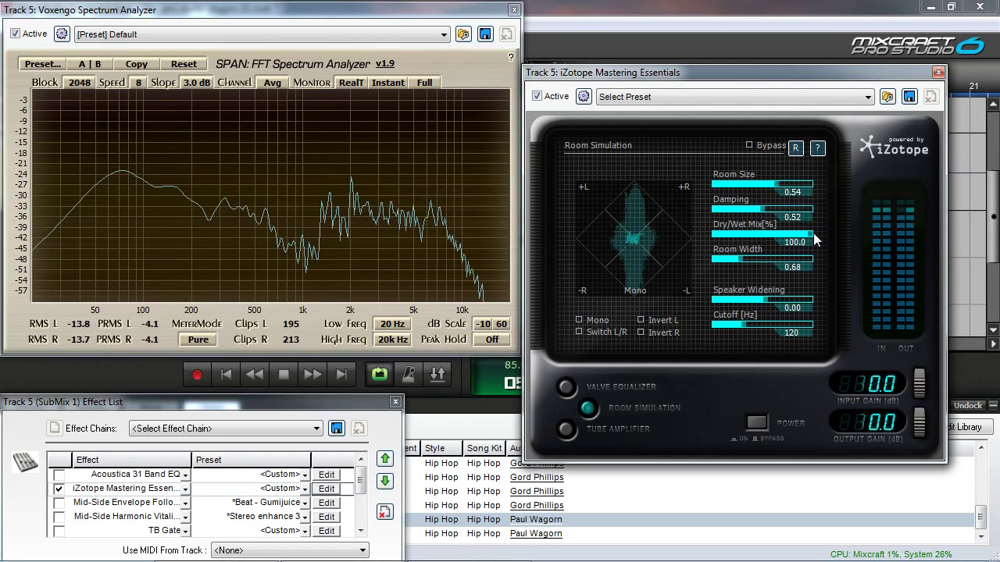
left_click_drag(813, 234, 725, 237)
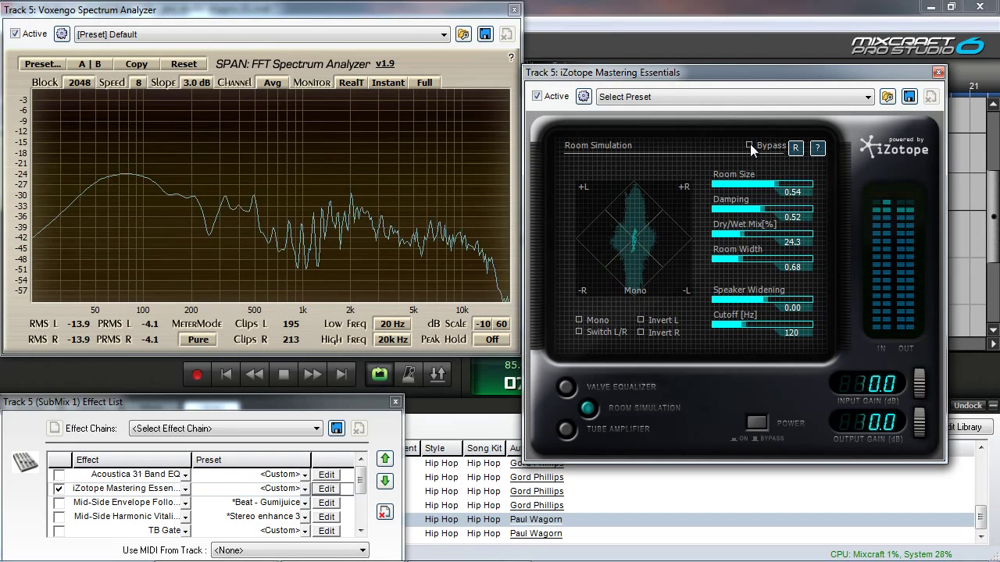
left_click(750, 145)
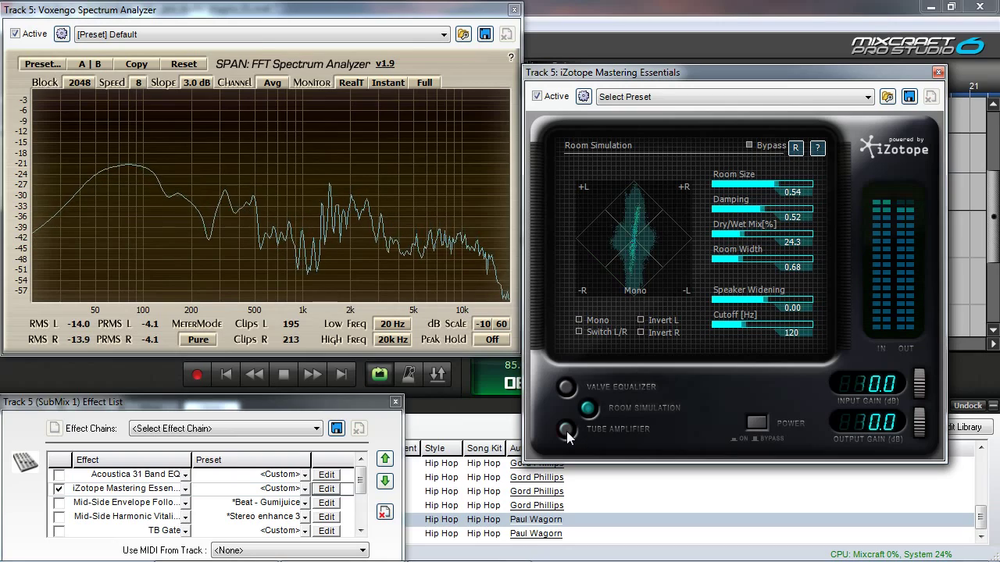